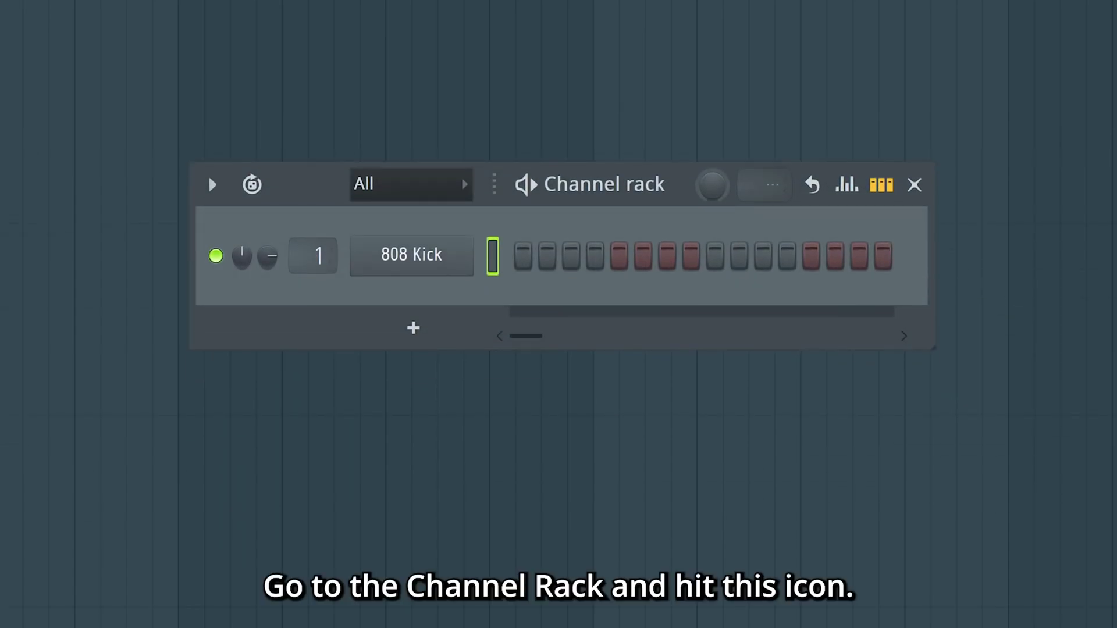
# - Enable Loop Starter in the Channel rack and pick Techno as the genre
pyautogui.click(252, 184)
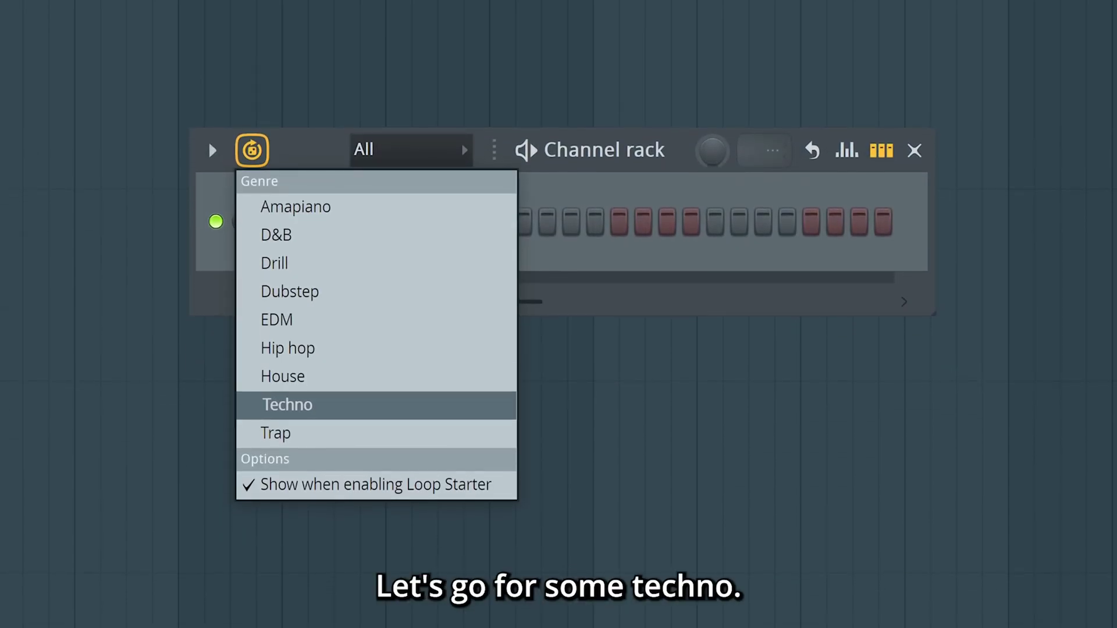
pyautogui.click(286, 405)
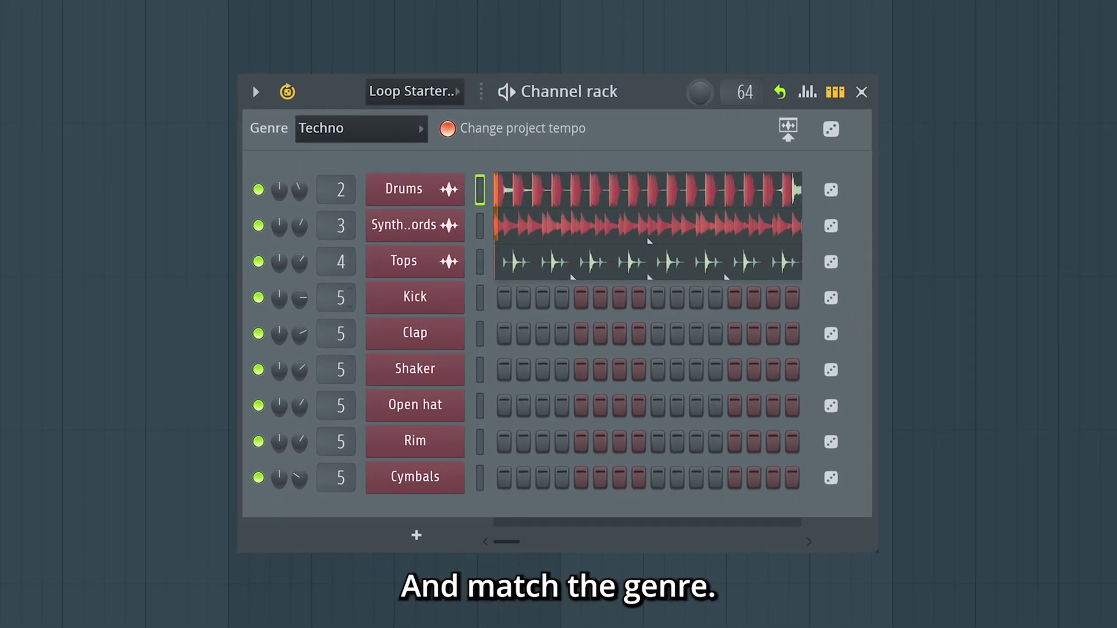
# - Play the Techno loops, re-roll the Tops loop, then re-roll every loop to new samples
pyautogui.press('space')
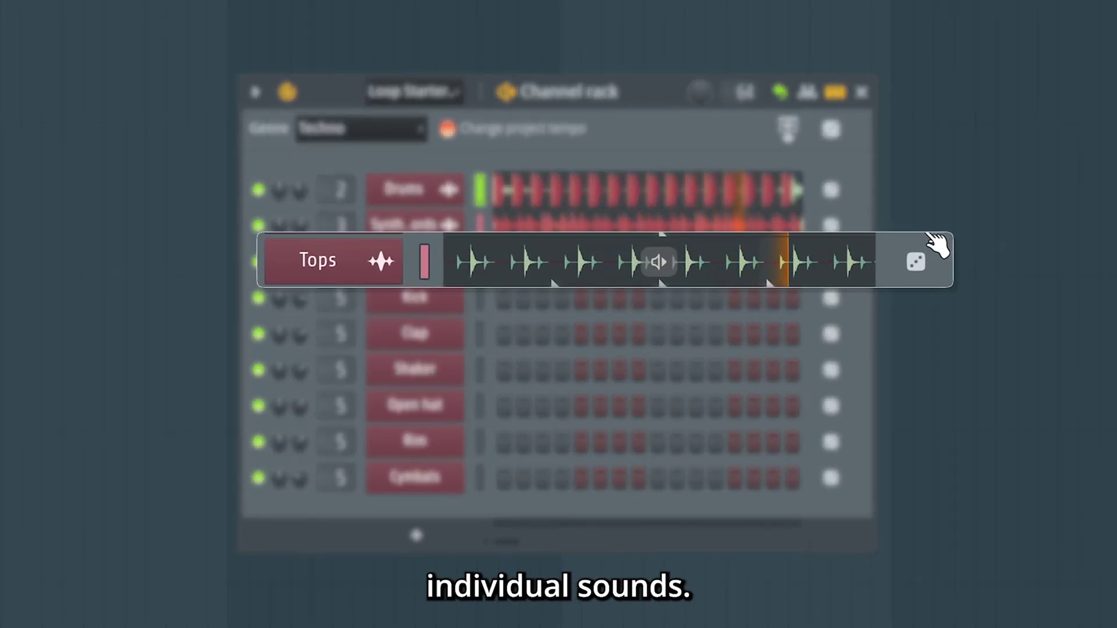
pyautogui.click(925, 263)
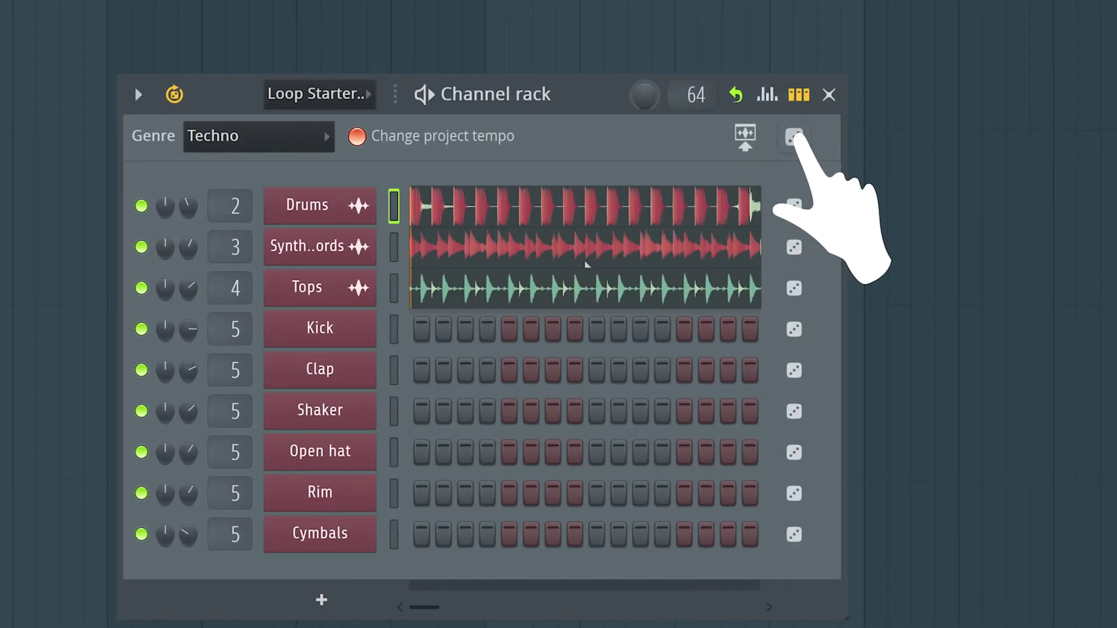
pyautogui.click(794, 135)
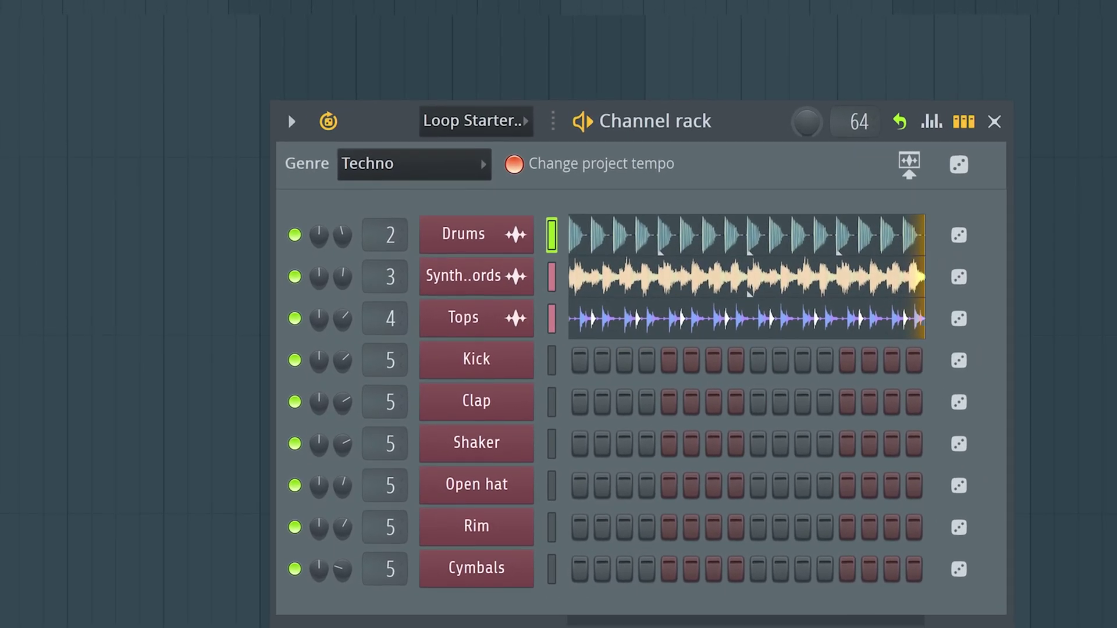
# - Switch the Loop Starter genre to Hip hop and mute the drum breaks and synth melody loops
pyautogui.click(407, 128)
pyautogui.click(429, 326)
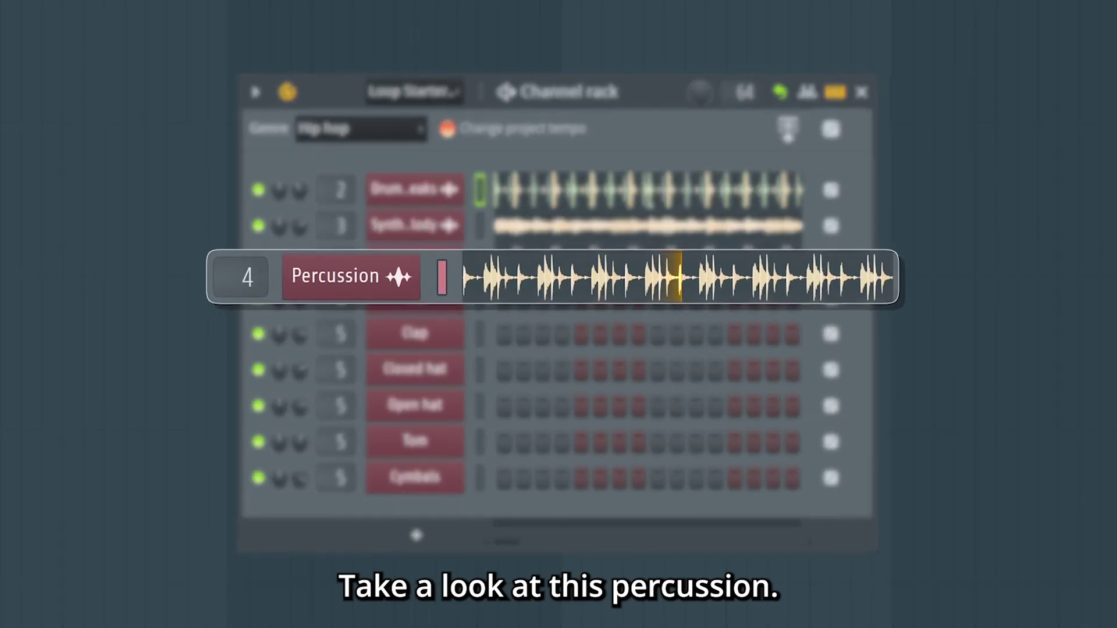
pyautogui.click(678, 177)
pyautogui.click(677, 227)
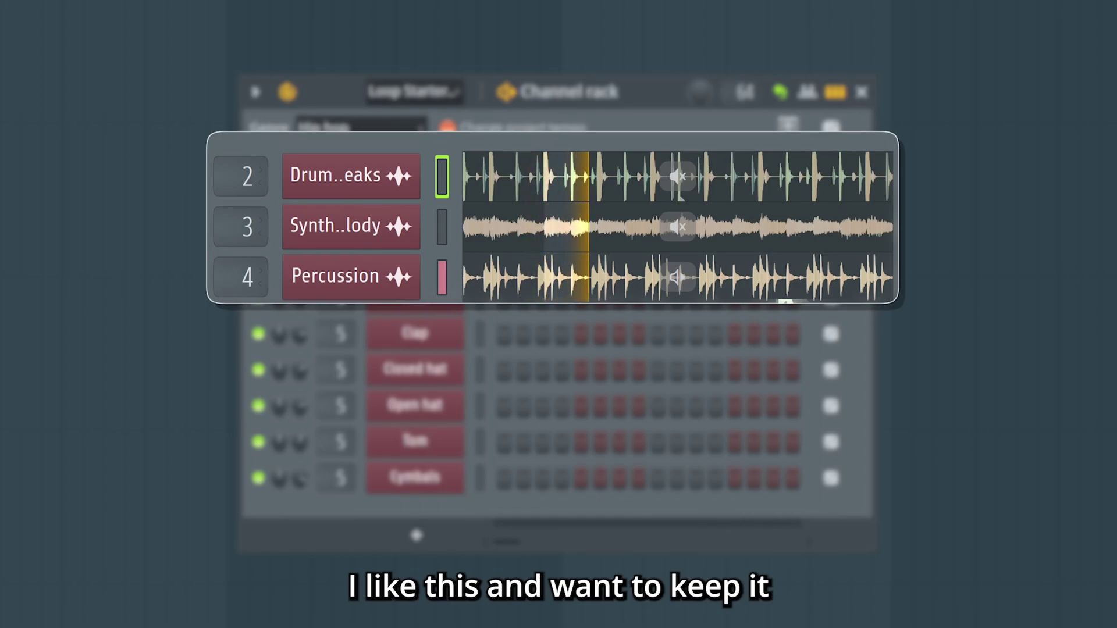
# - Lock the Percussion loop and re-roll all unlocked samples twice
pyautogui.rightClick(830, 260)
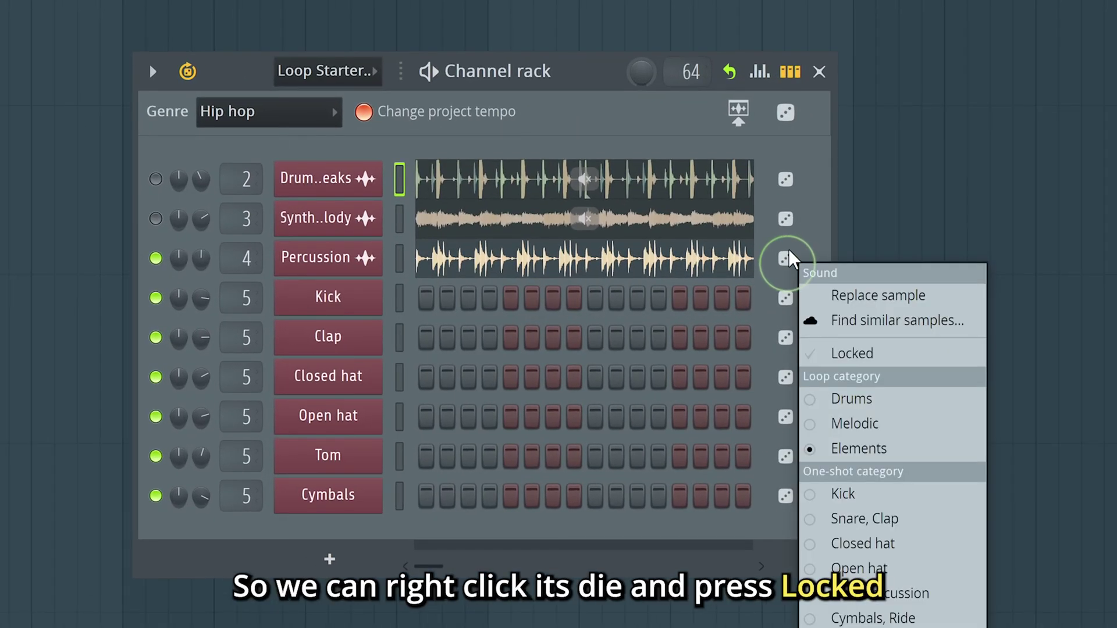
pyautogui.click(872, 353)
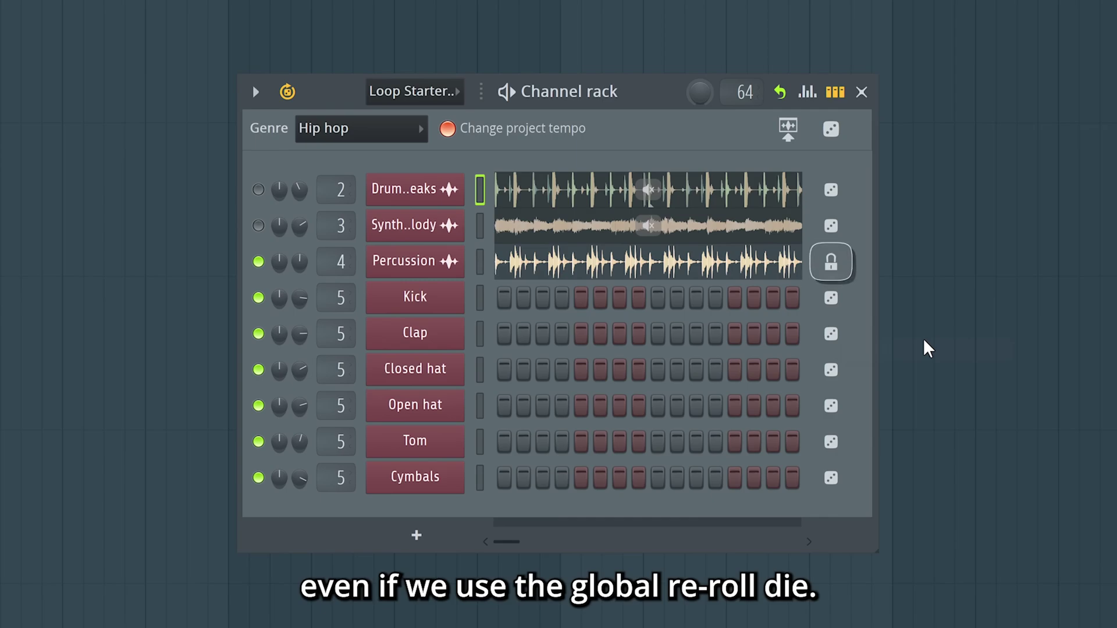
pyautogui.click(830, 128)
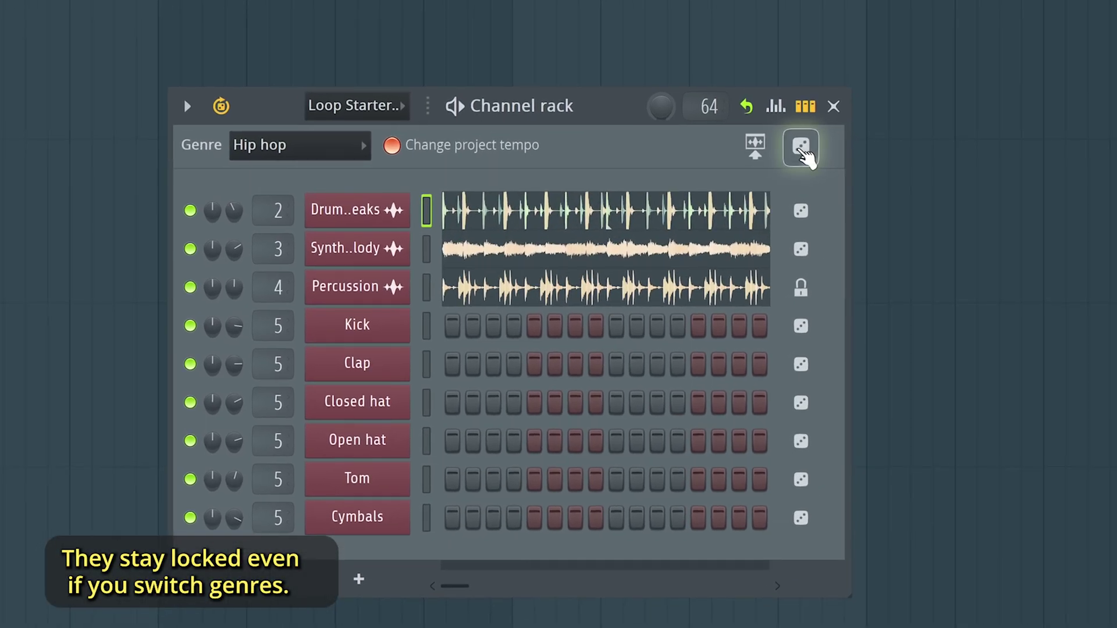
pyautogui.click(801, 147)
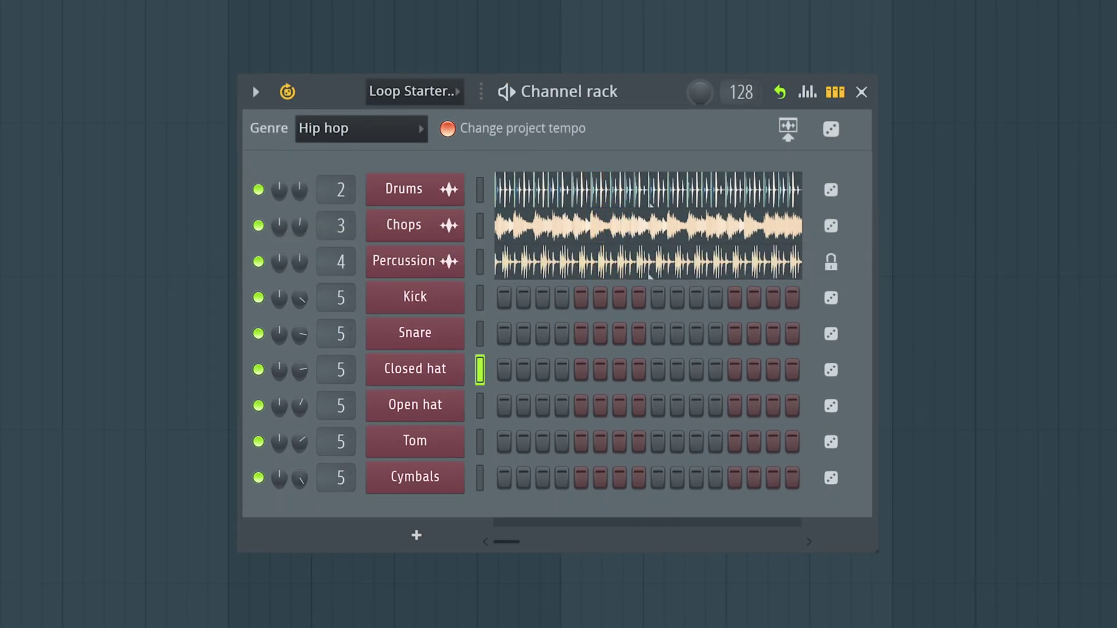
# - Mute Drums and Percussion, place kicks on steps 1 and 3, snare on 5, Tom on 11, and play
pyautogui.click(652, 193)
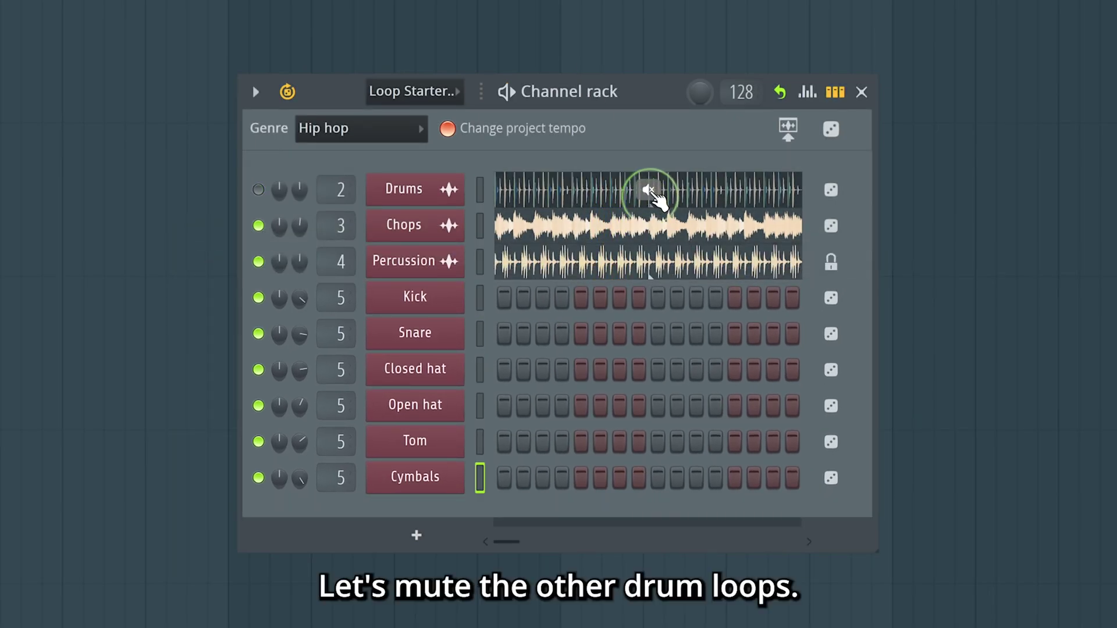
pyautogui.click(650, 263)
pyautogui.click(504, 298)
pyautogui.click(542, 298)
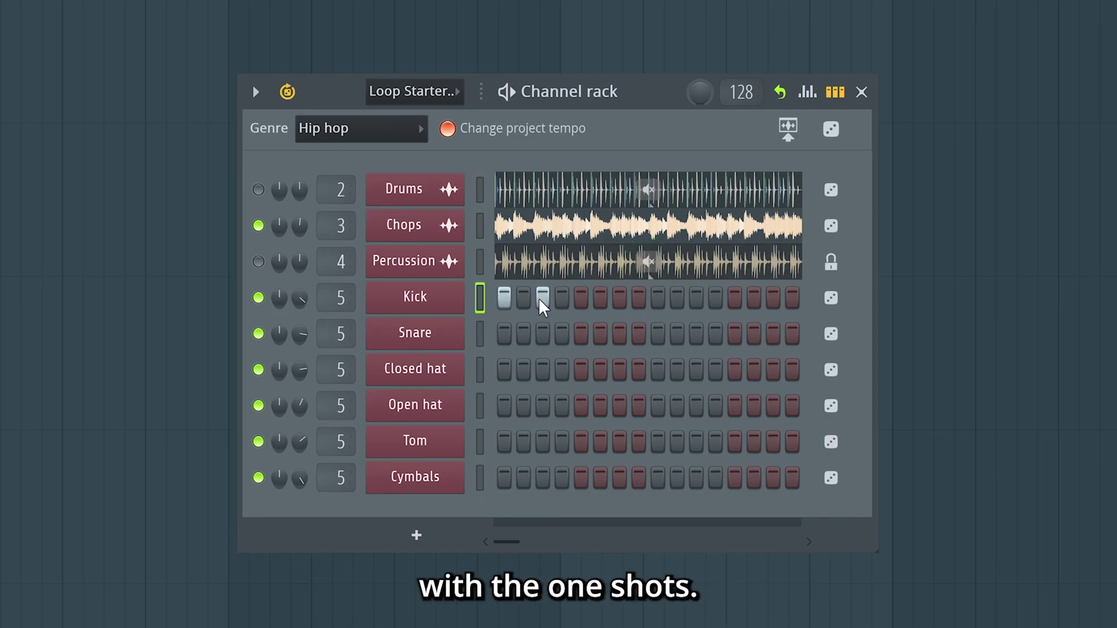
pyautogui.click(581, 334)
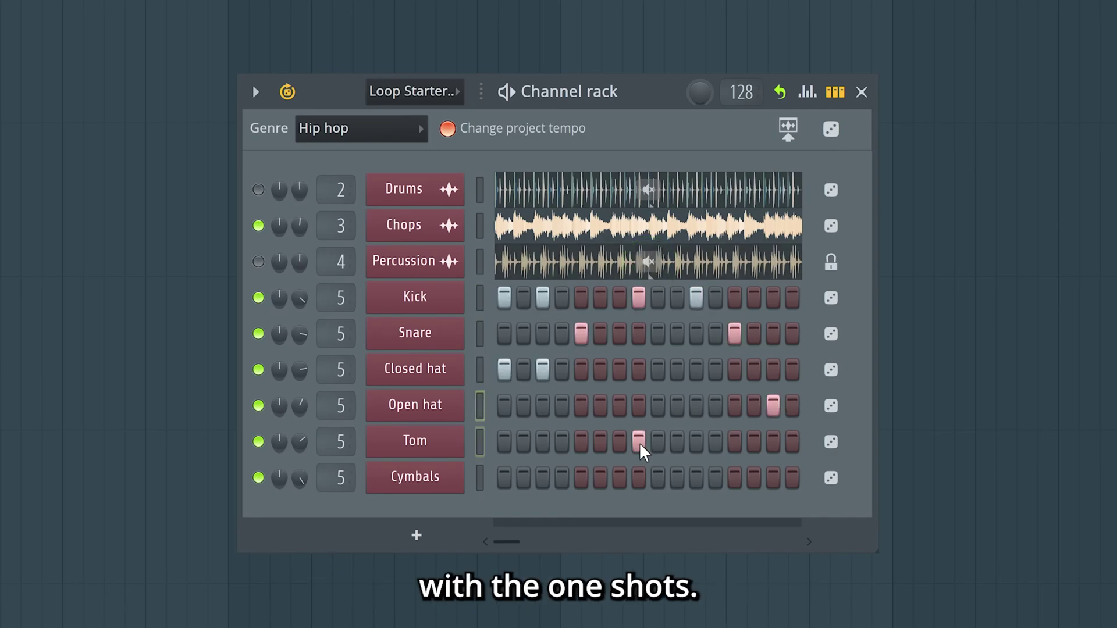
pyautogui.click(696, 442)
pyautogui.press('space')
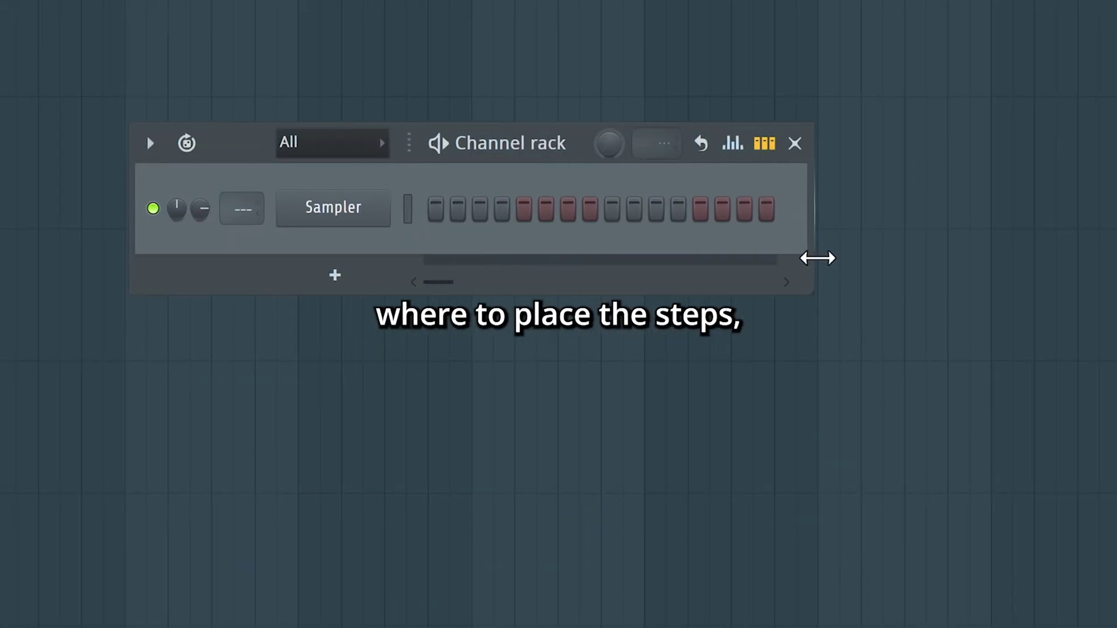
# - Widen the pattern to 32 steps and enable Loop Starter with the Drill genre
pyautogui.moveTo(887, 268); pyautogui.dragTo(1062, 255)
pyautogui.click(260, 143)
pyautogui.click(243, 260)
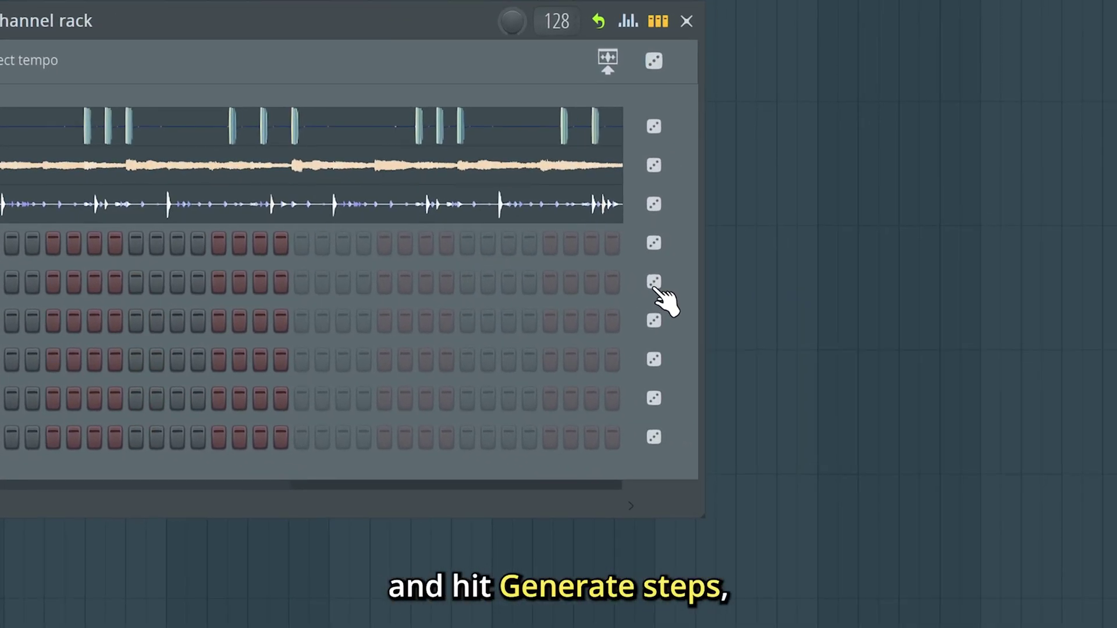
# - Generate step patterns for the Snare and two more drum rows, then for all channels
pyautogui.rightClick(949, 342)
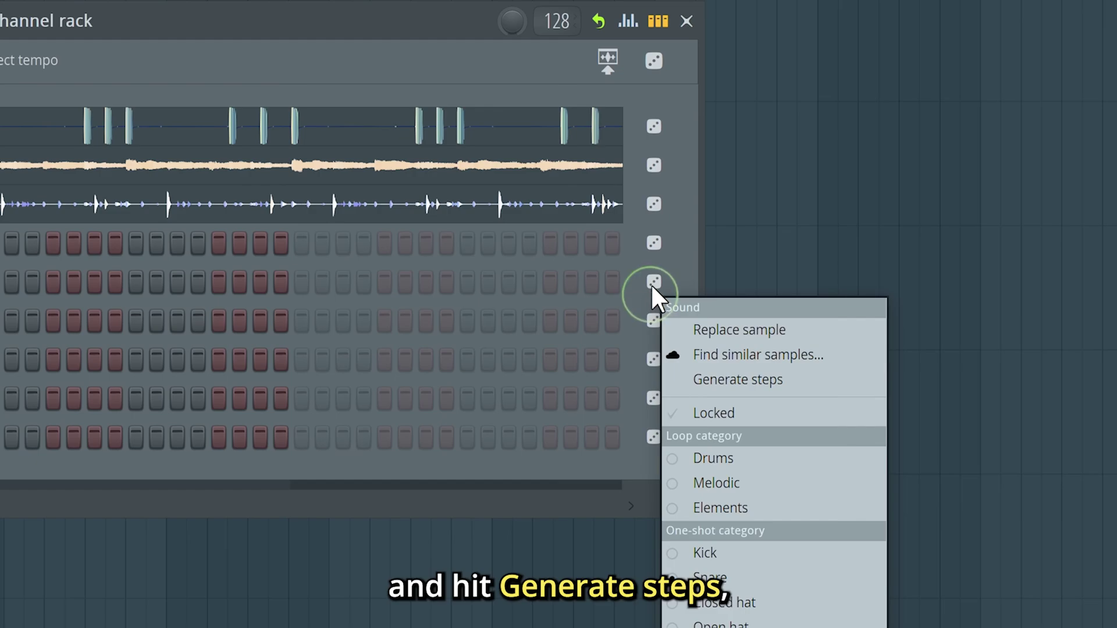
pyautogui.click(740, 379)
pyautogui.rightClick(656, 320)
pyautogui.click(744, 415)
pyautogui.rightClick(655, 358)
pyautogui.click(707, 435)
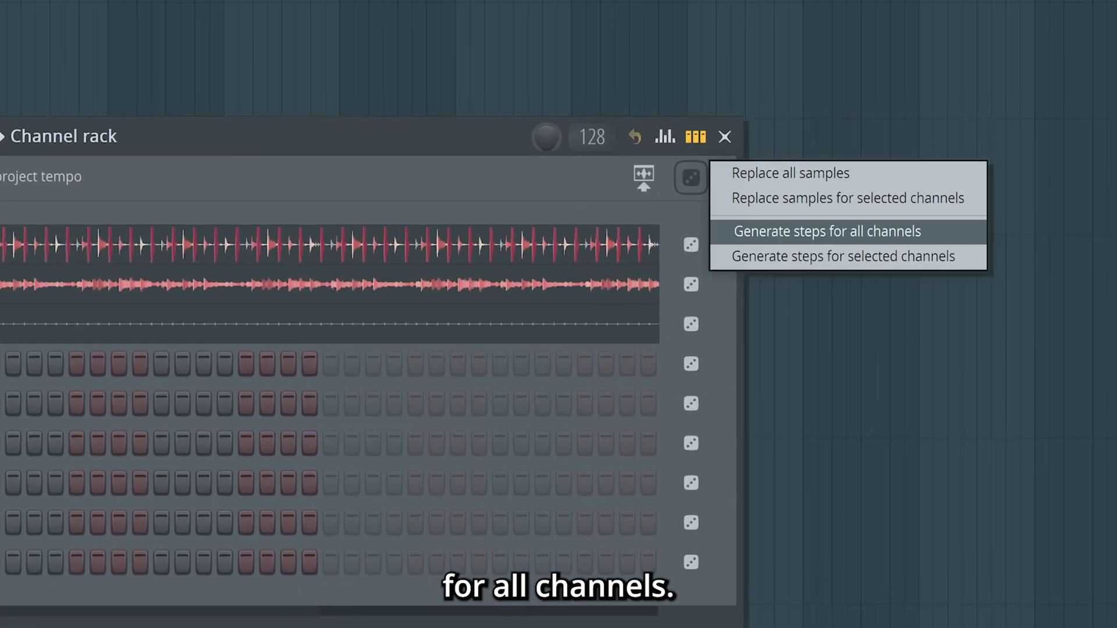
pyautogui.click(931, 231)
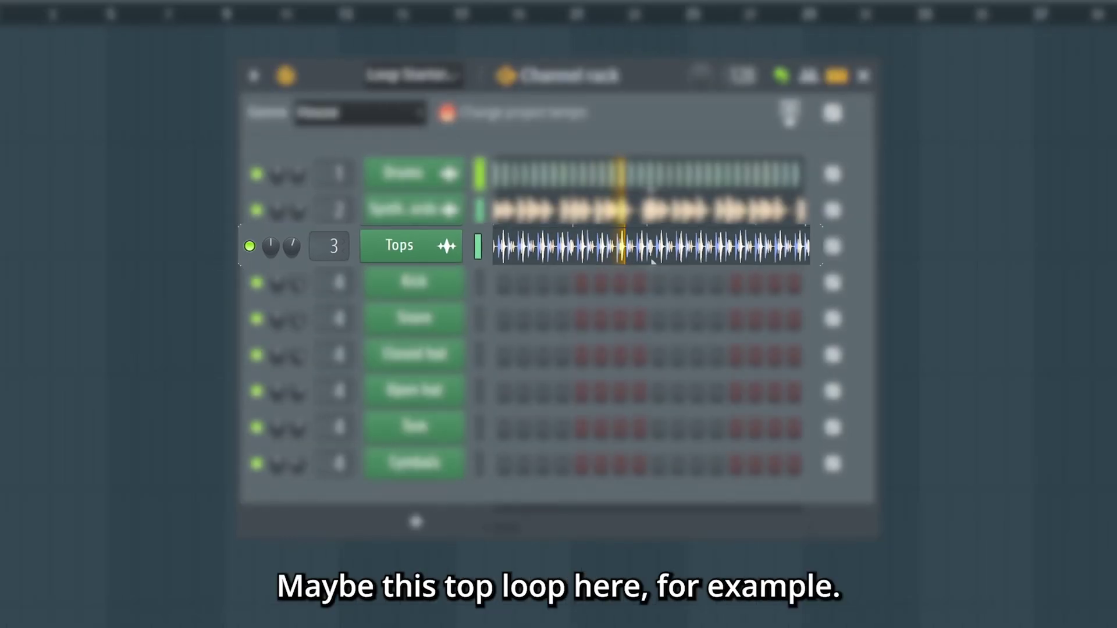
# - Solo Tops, find similar samples, swap in TIJH Top Loop 03 and play the pattern
pyautogui.keyDown('ctrl'); pyautogui.click(256, 245); pyautogui.keyUp('ctrl')
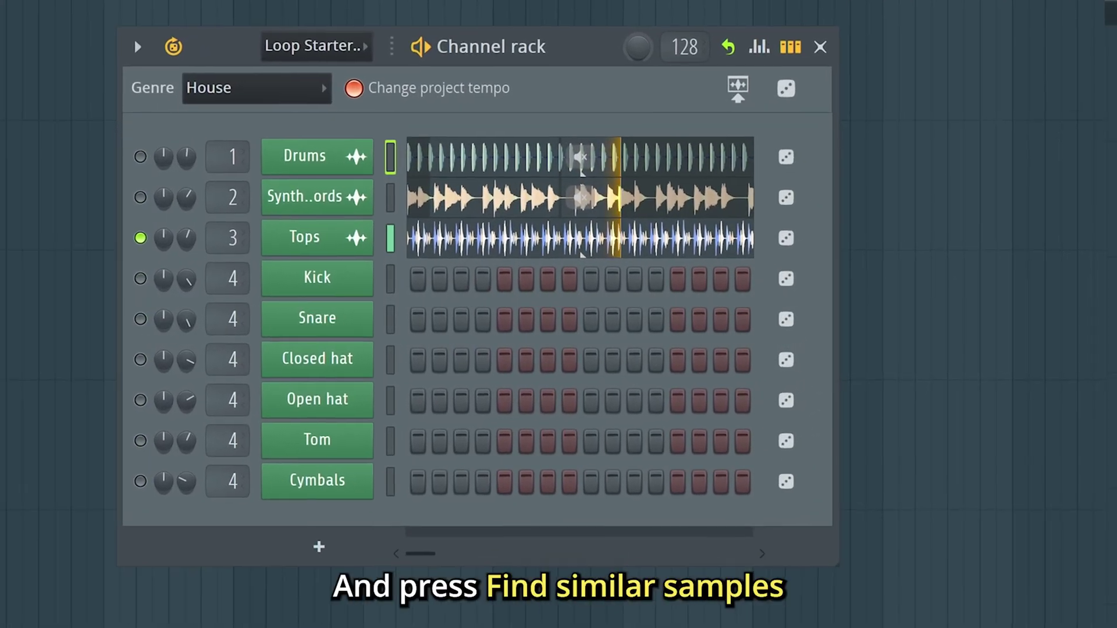
pyautogui.rightClick(830, 246)
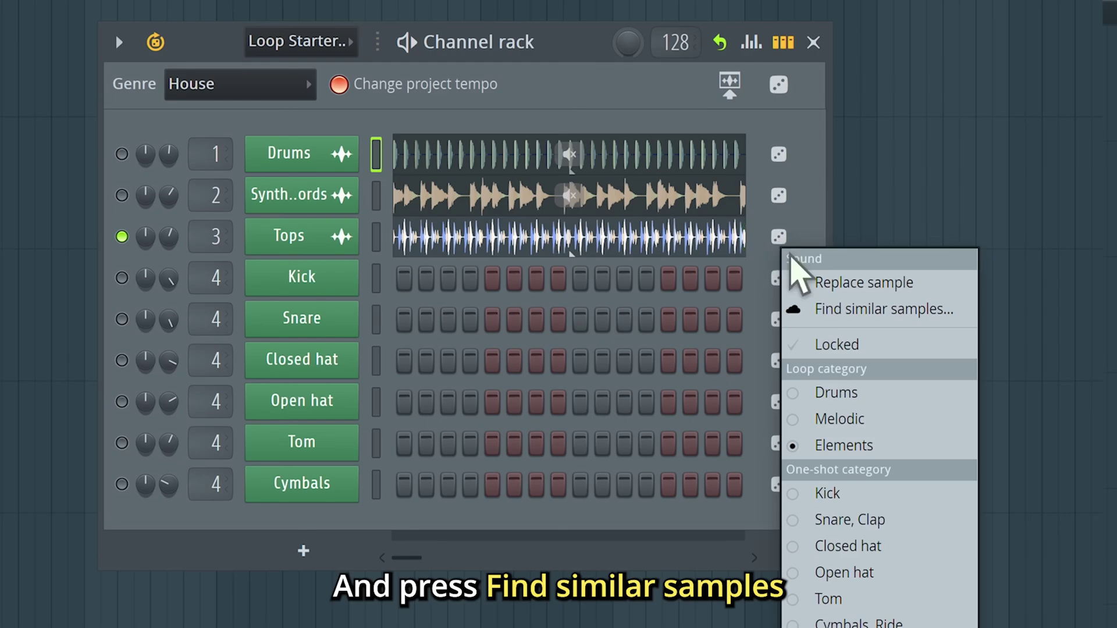
pyautogui.click(838, 310)
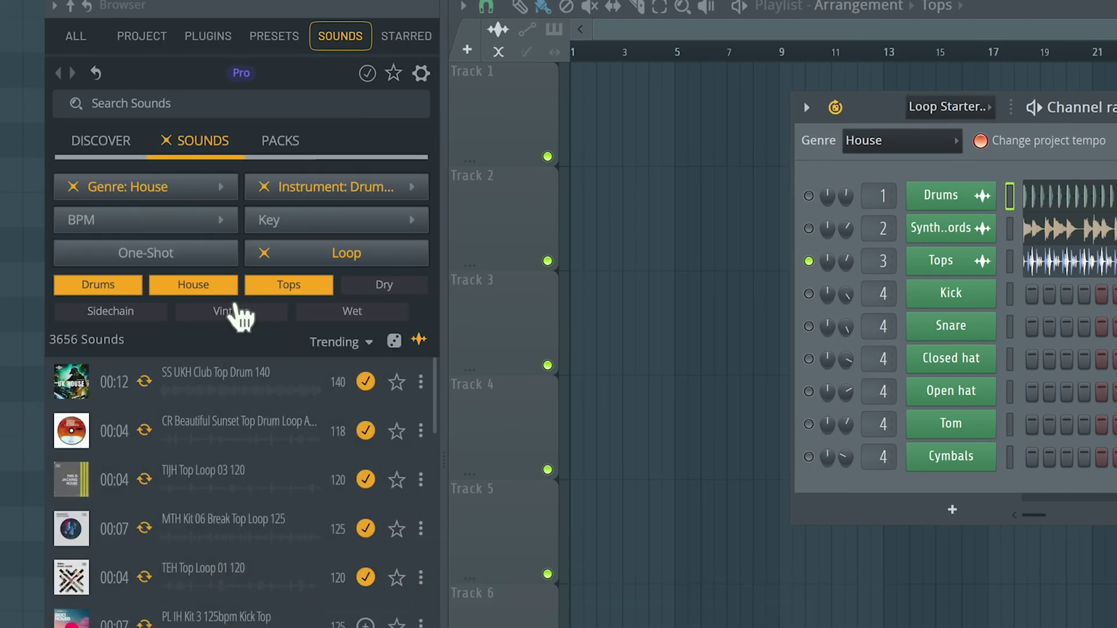
pyautogui.click(144, 481)
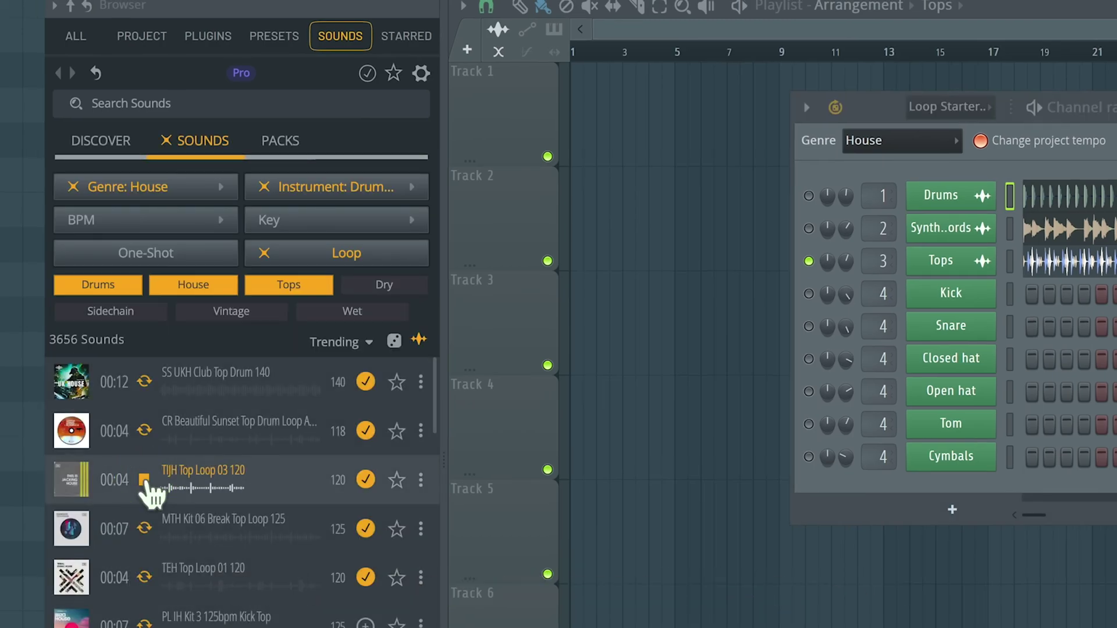
pyautogui.moveTo(151, 494); pyautogui.dragTo(924, 267)
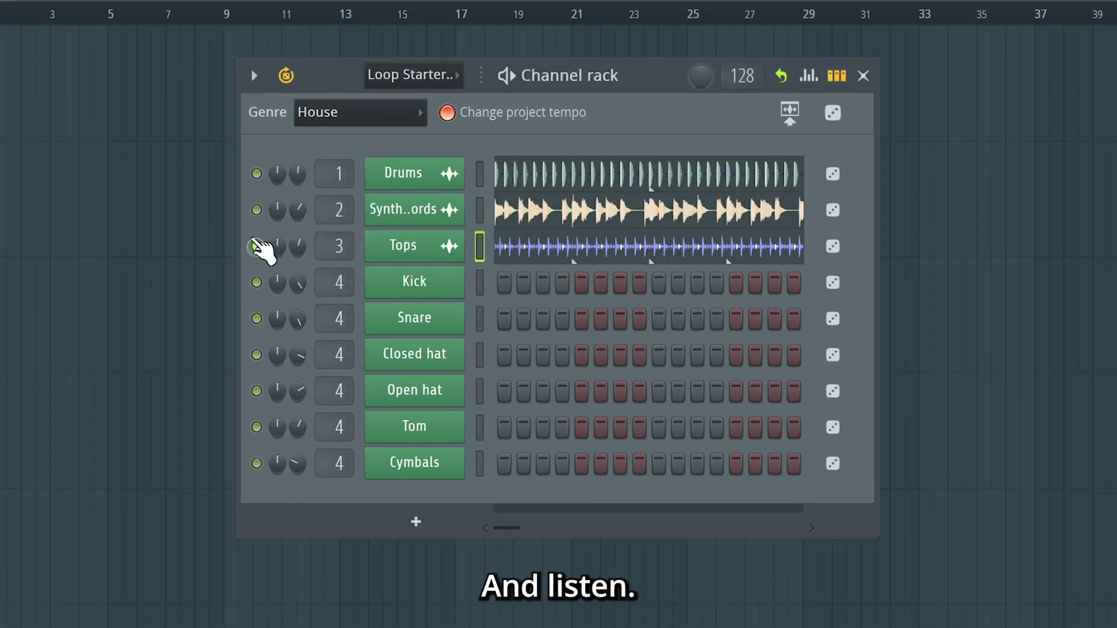
pyautogui.press('space')
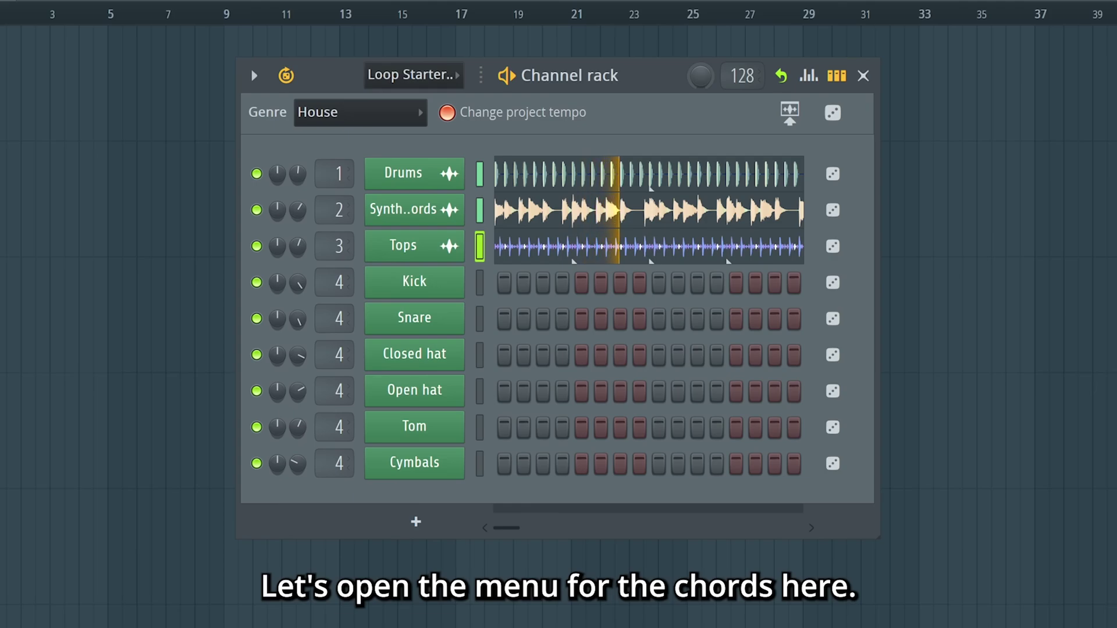
# - Open the Synth Chords channel settings window
pyautogui.click(407, 208)
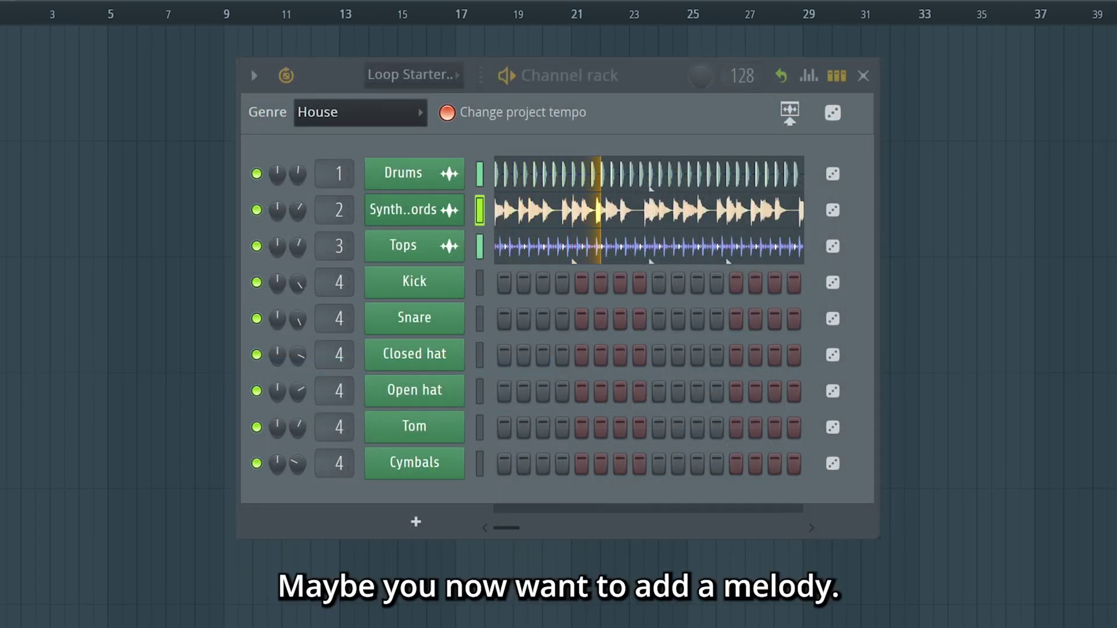
# - Add a Kepler Exo lead channel, open its piano roll, and play the E5, G5, G#5, A5 melody
pyautogui.click(398, 530)
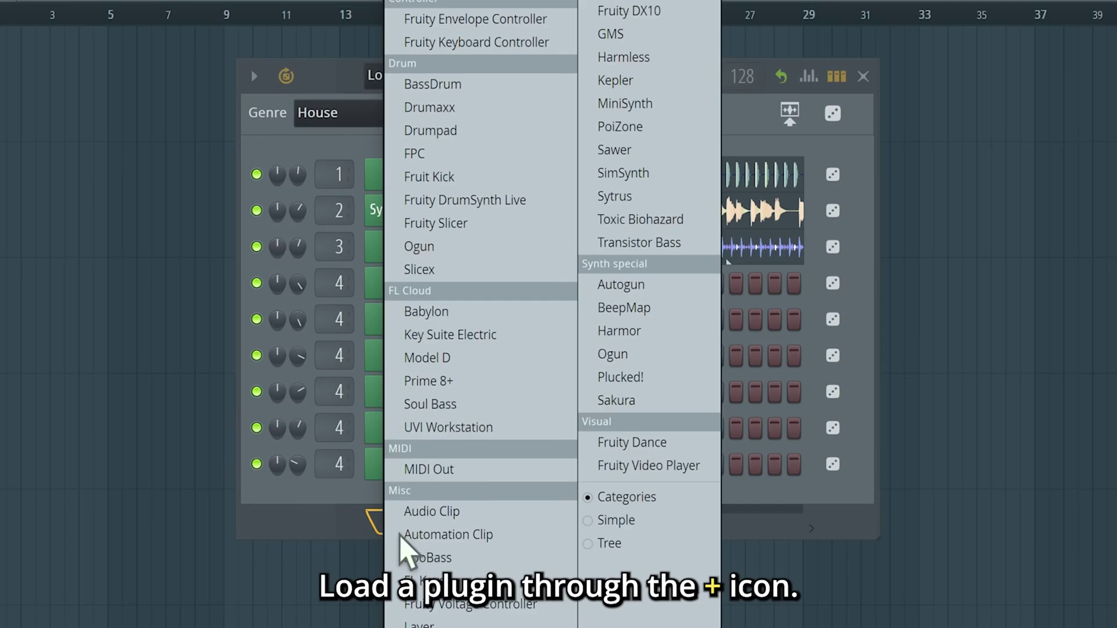
pyautogui.click(444, 592)
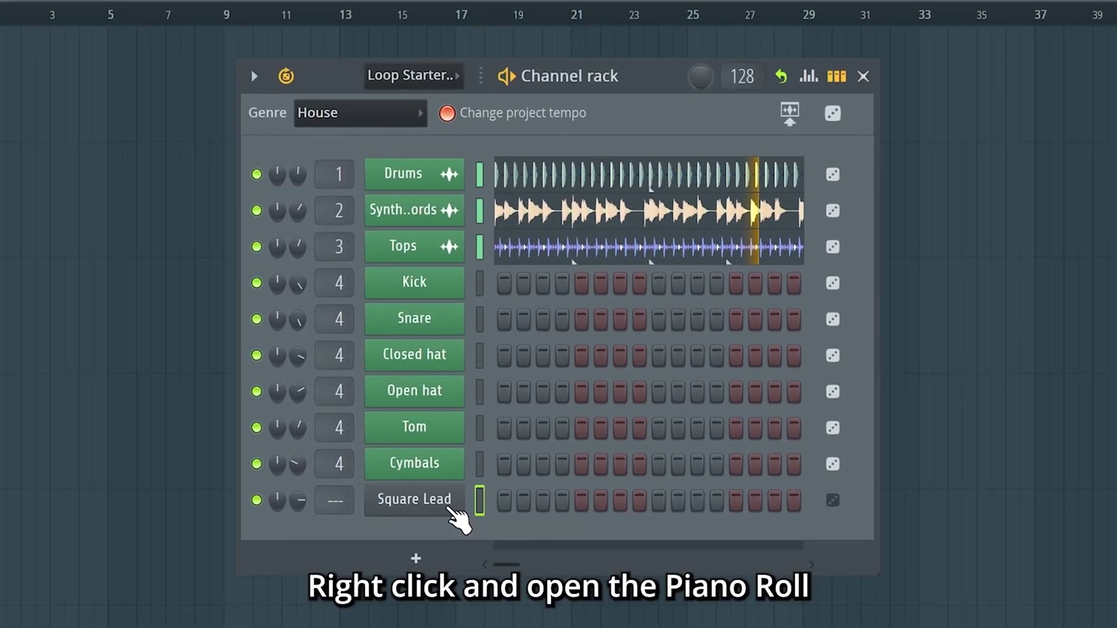
pyautogui.rightClick(522, 496)
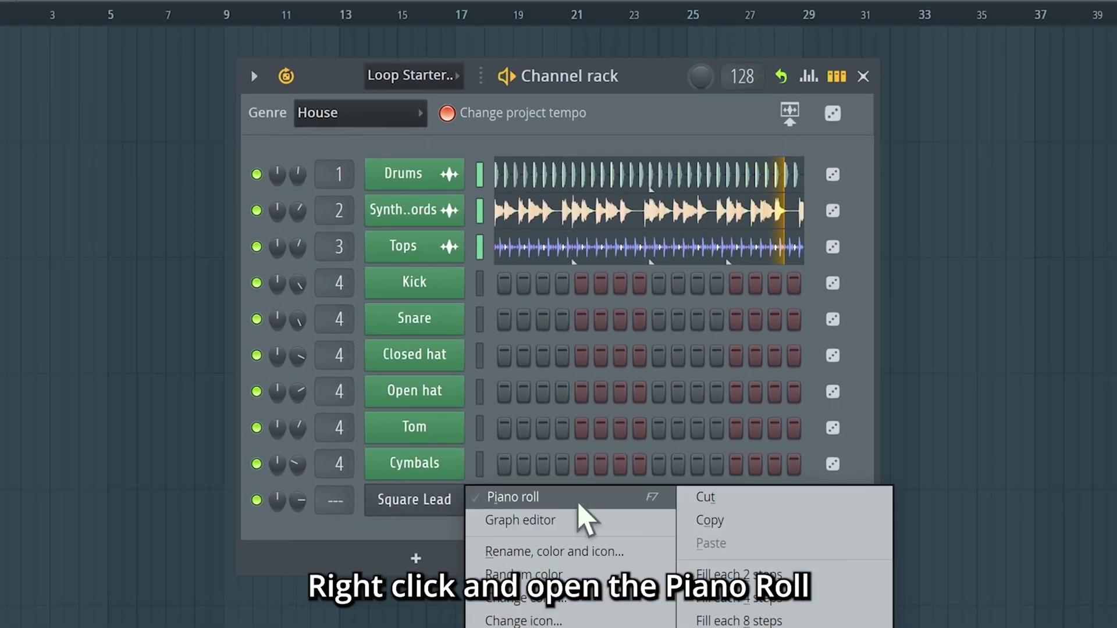
pyautogui.click(523, 497)
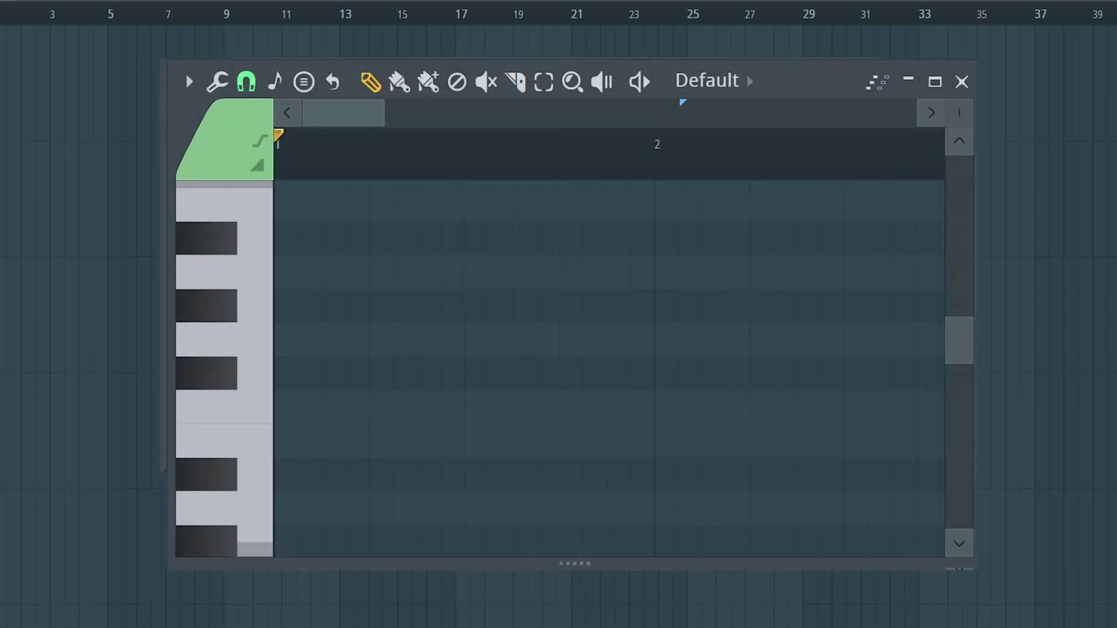
pyautogui.press('space')
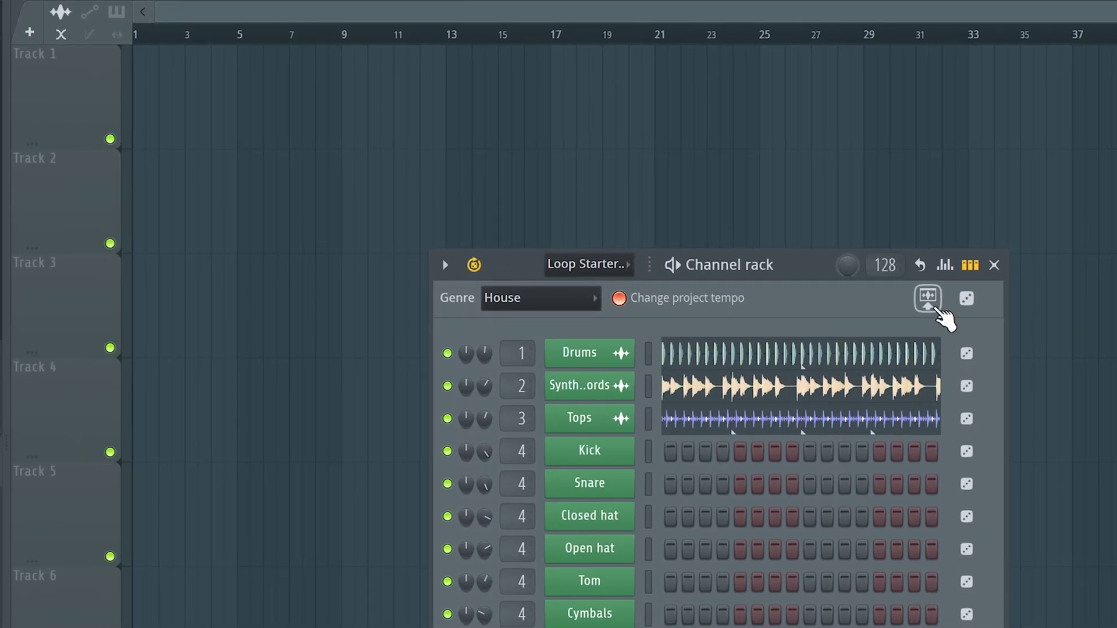
# - Send the Drums, Synth Chords and Tops loops to the playlist and play the arrangement
pyautogui.click(935, 308)
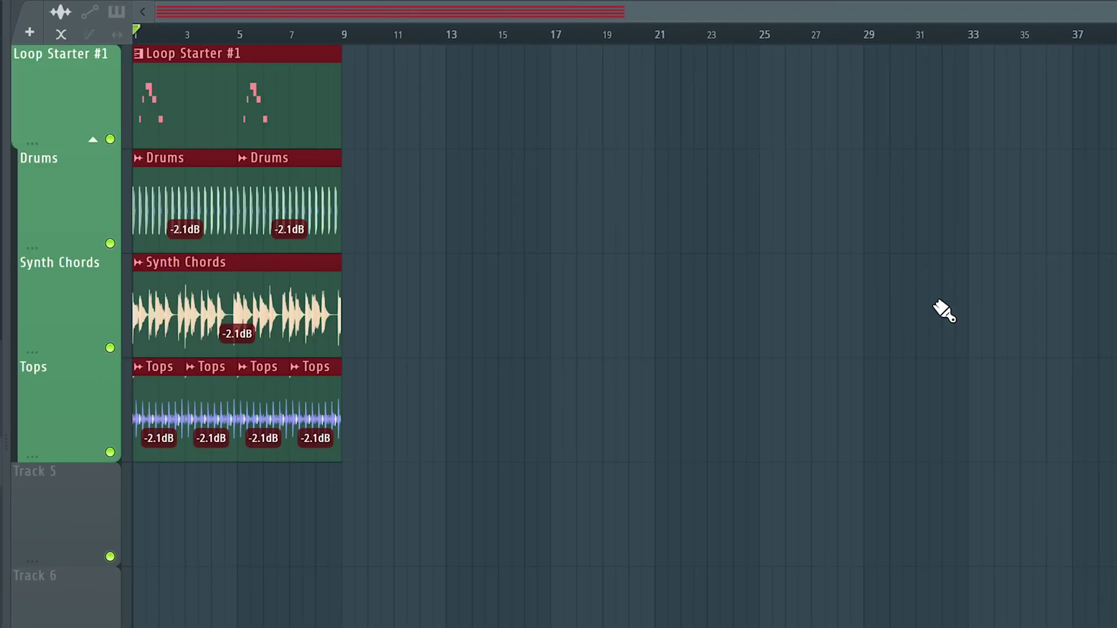
pyautogui.press('space')
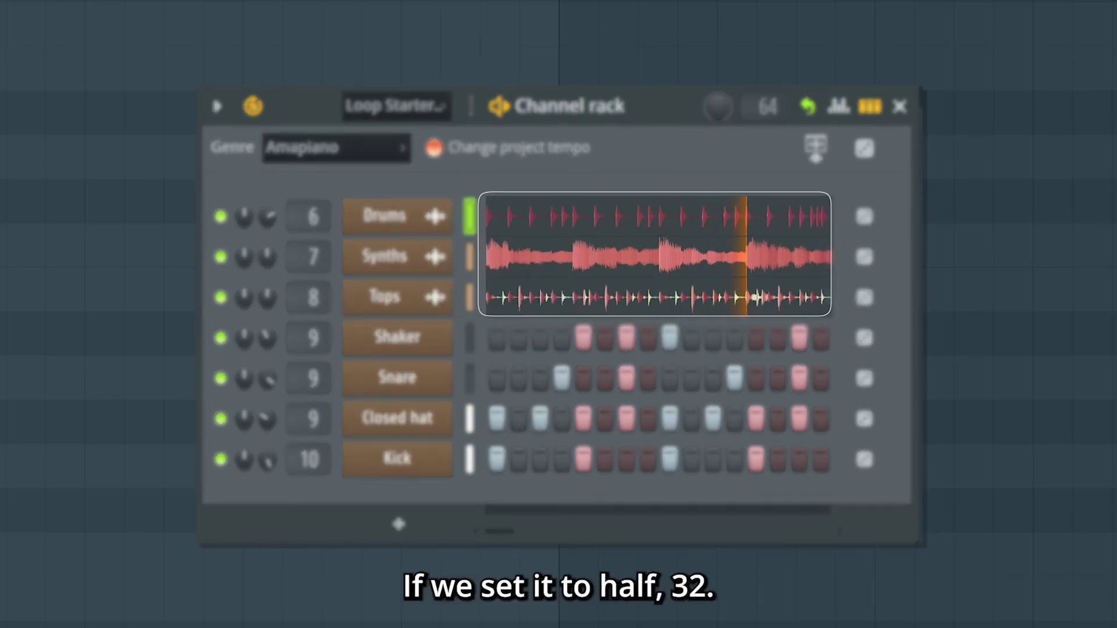
# - Drag the pattern length value down from 64 to 32 steps
pyautogui.moveTo(762, 106); pyautogui.dragTo(762, 143)
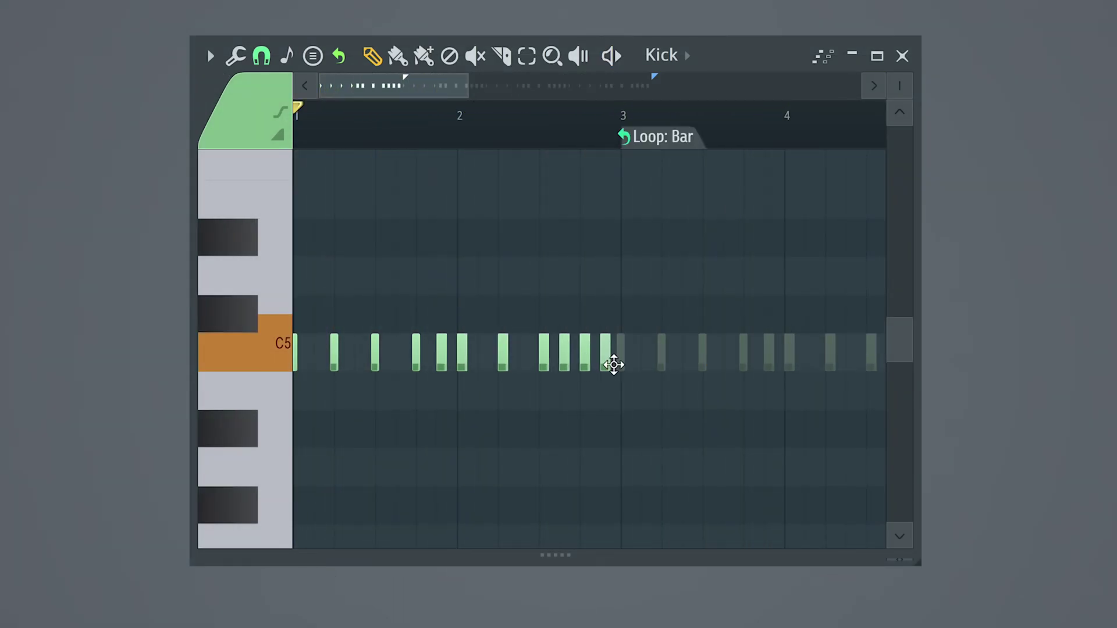
# - Play back the Kick pattern with C5 kick notes filled across the bars beyond bar 3
pyautogui.press('space')
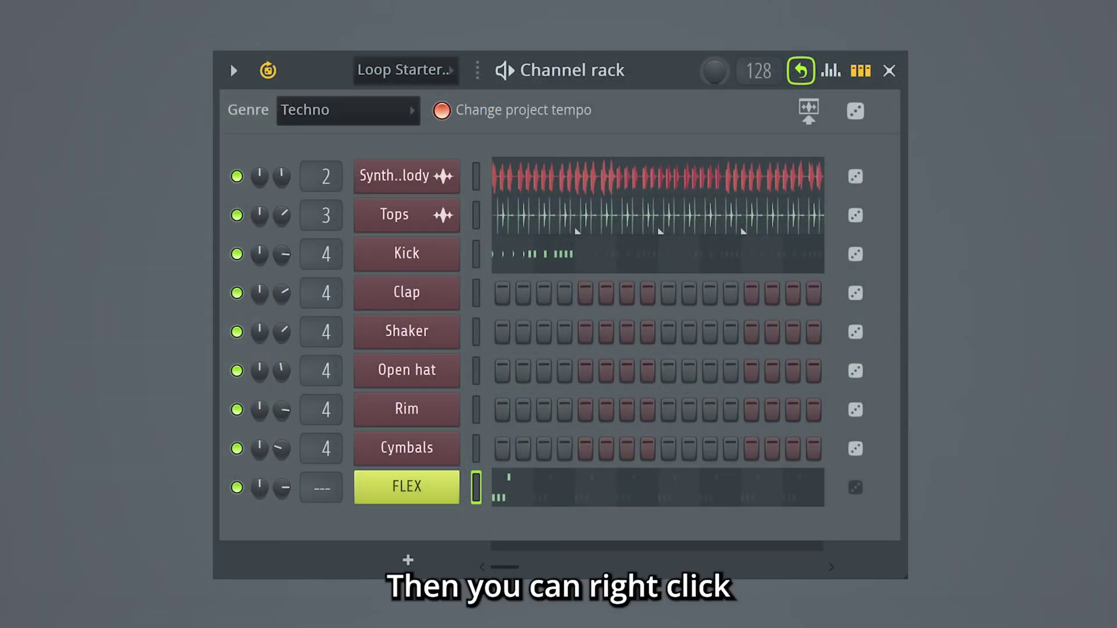
# - Switch the channel rack loop type to Loop all channels
pyautogui.click(801, 71)
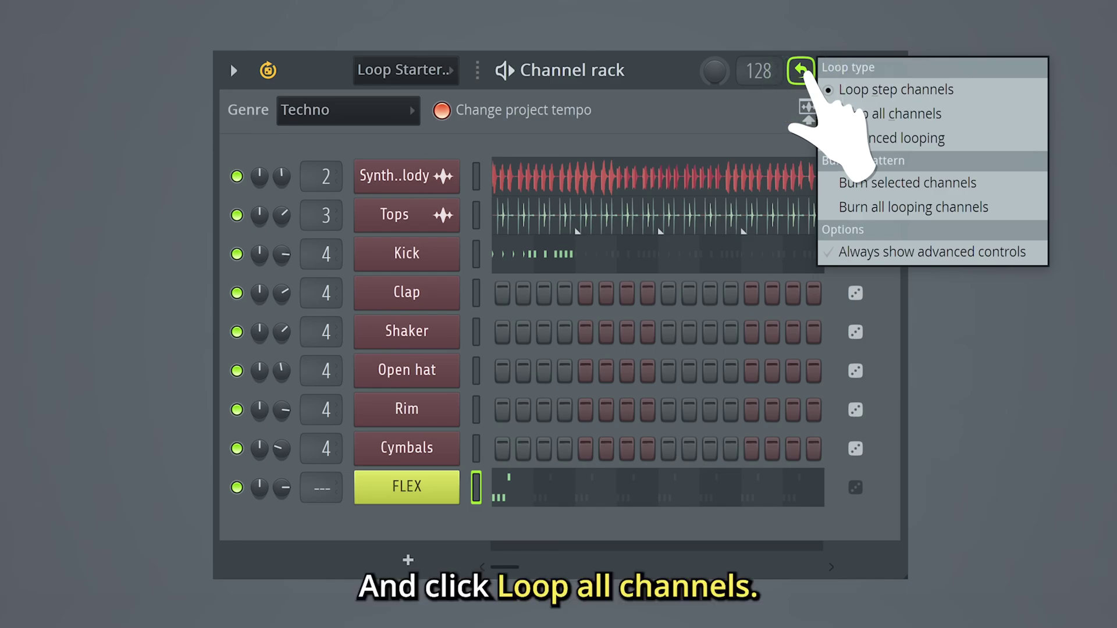
pyautogui.click(1001, 115)
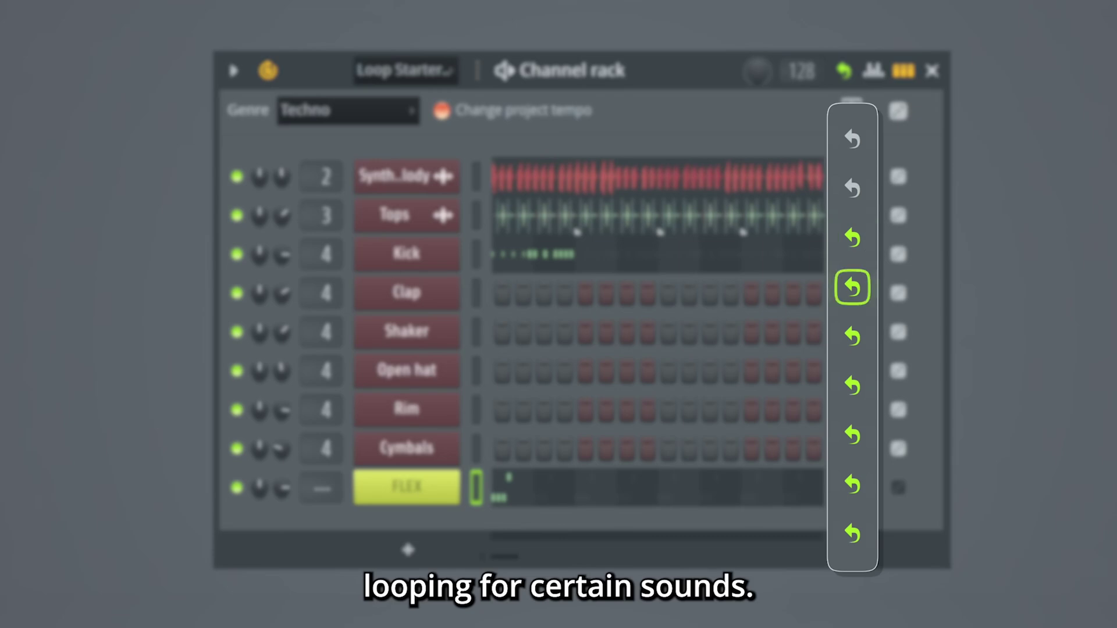